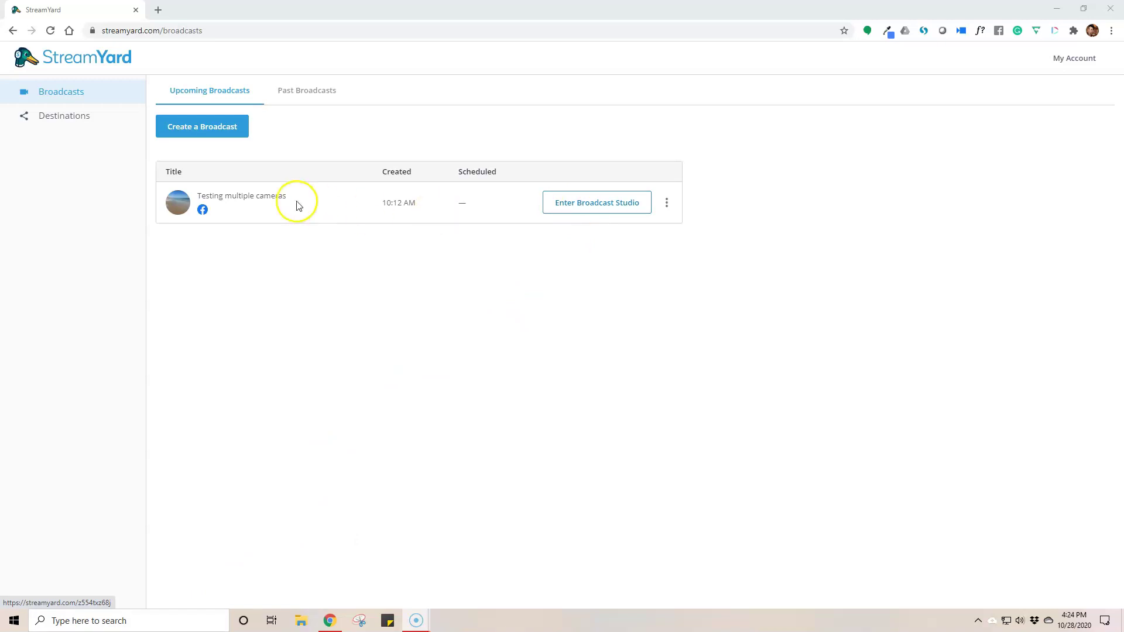
Enter the "Testing multiple cameras" studio with the host's name plus "- Logitech Brio" as display name, and add that camera to the stream.
click(585, 202)
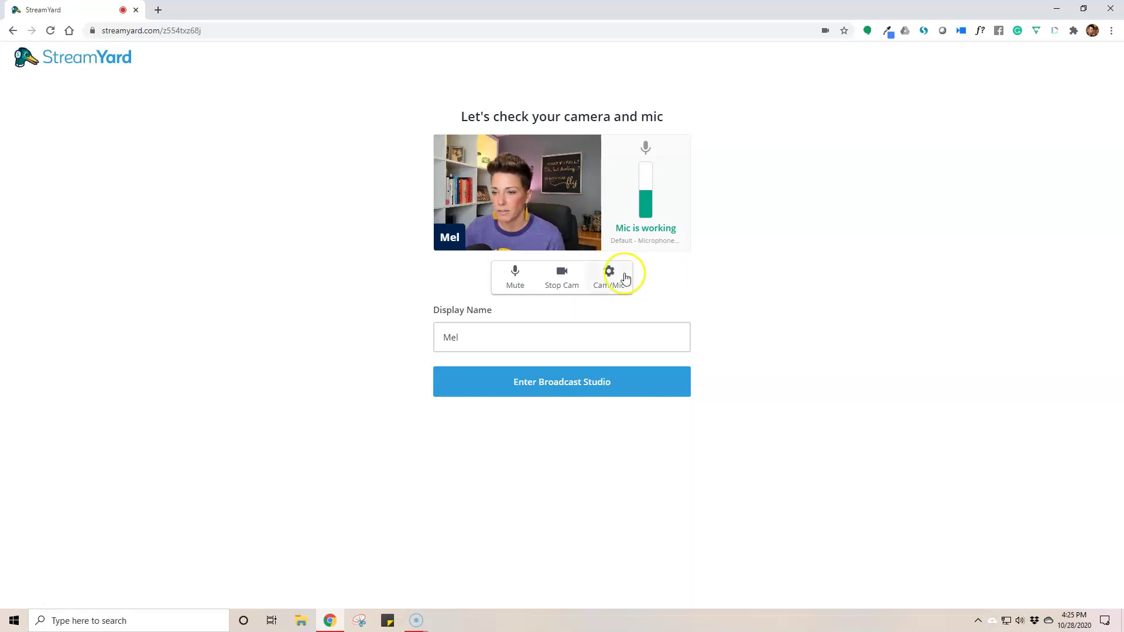
click(505, 340)
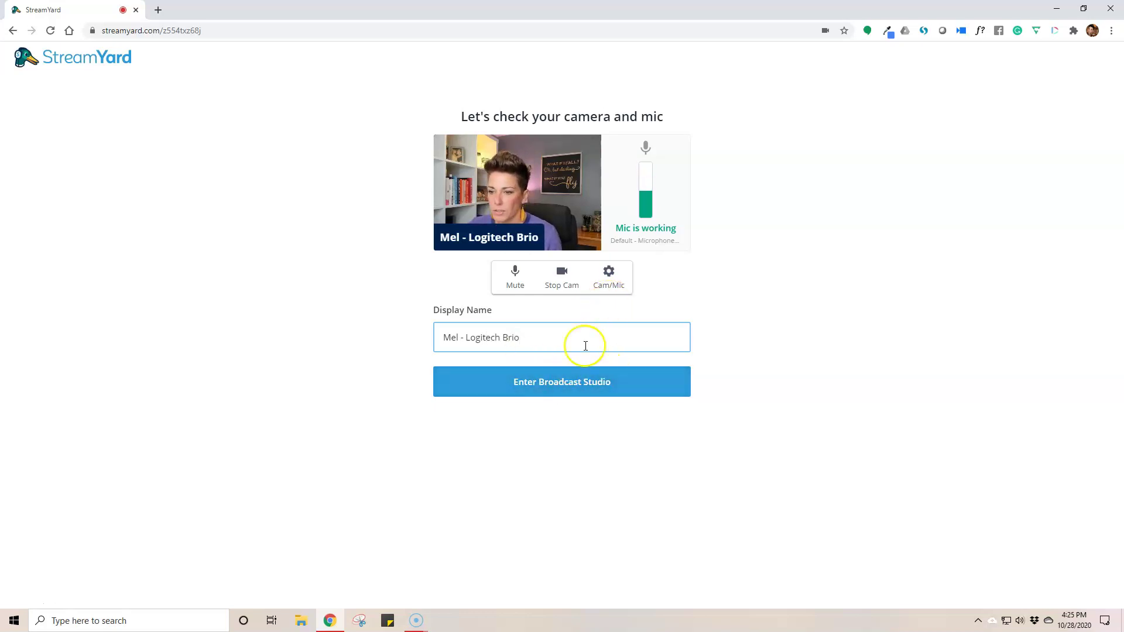
click(572, 384)
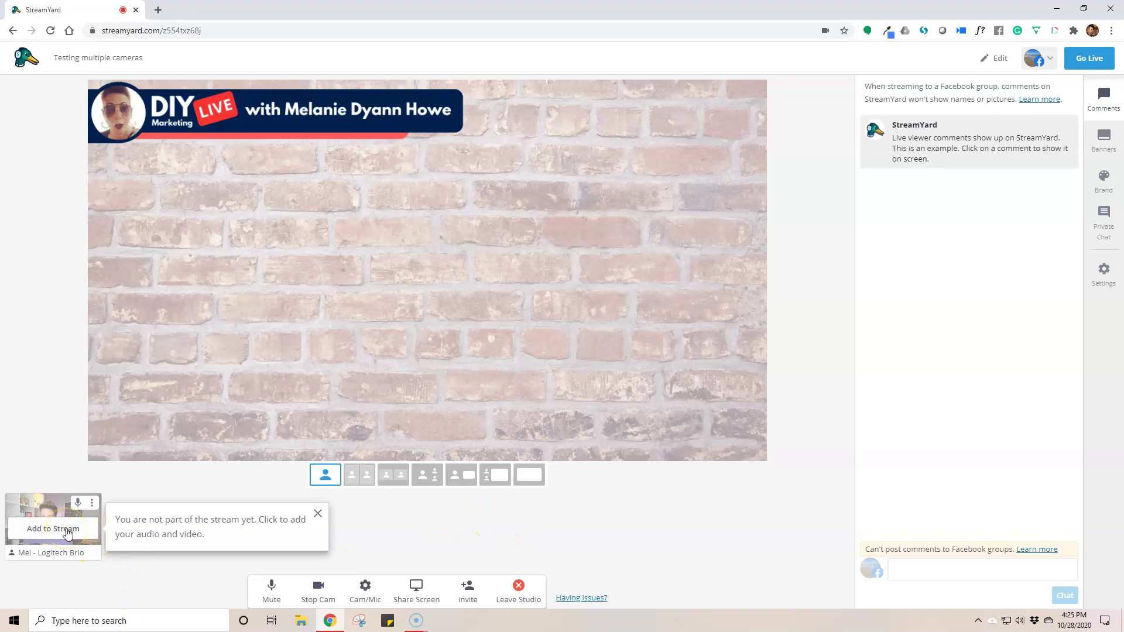
click(66, 531)
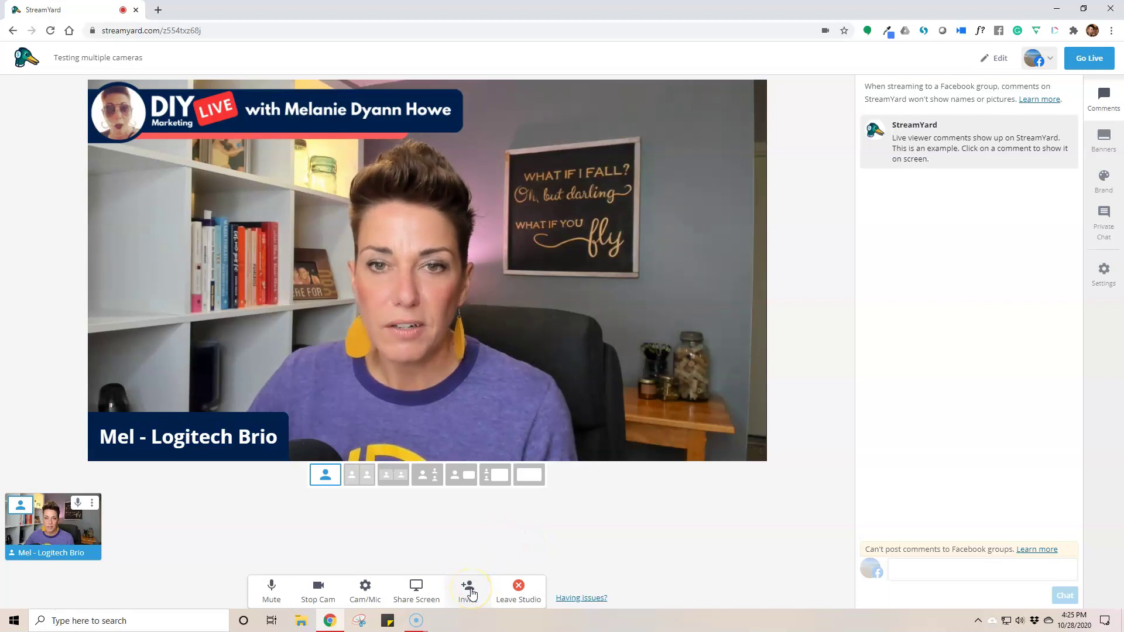
View the guest invitation link for the broadcast studio and close the invitation.
click(469, 590)
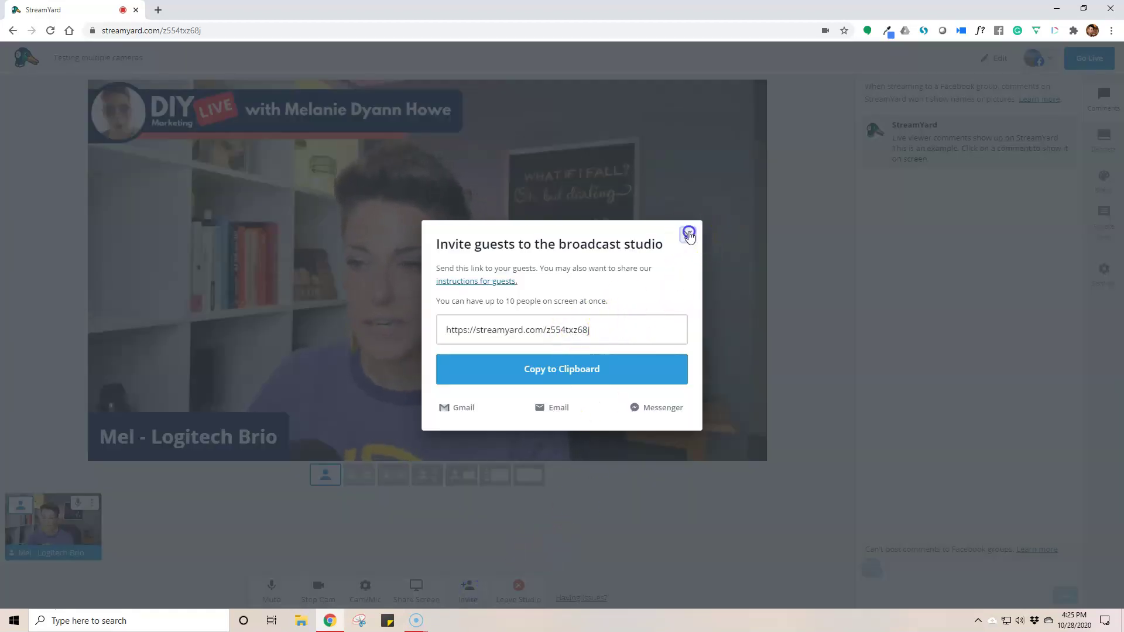
click(687, 235)
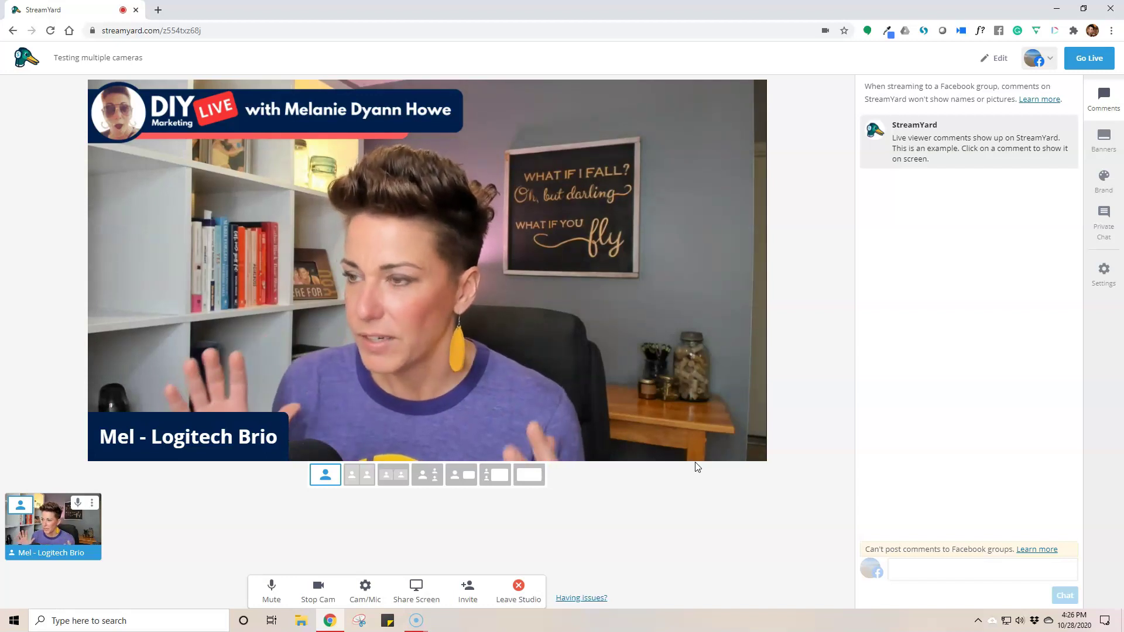
click(681, 446)
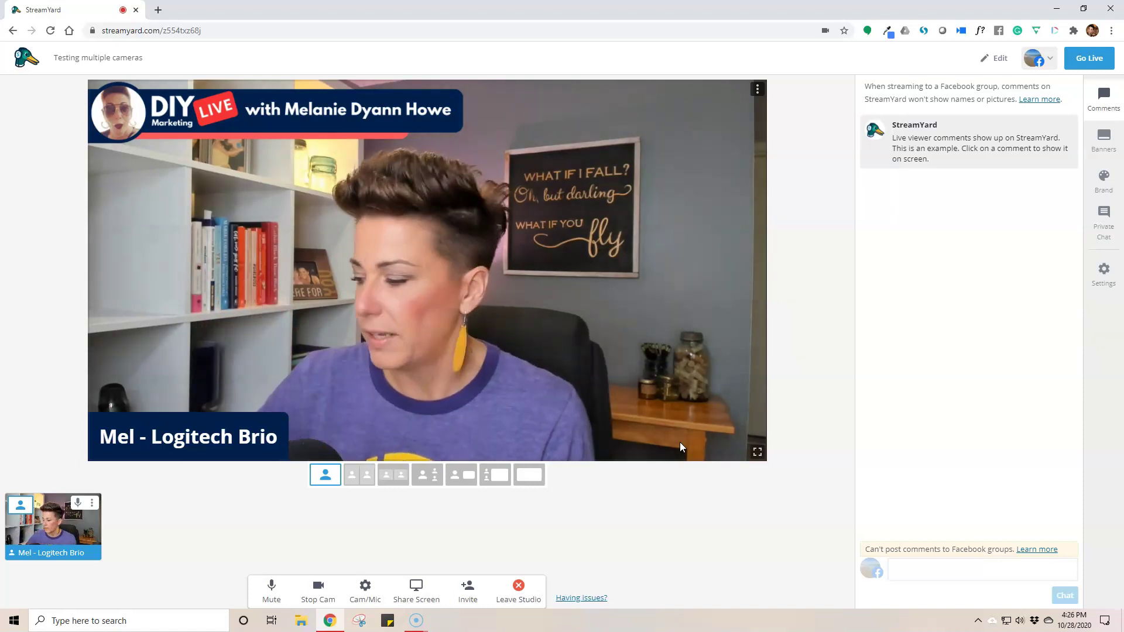
Open streamyard.com in a second browser tab and enter the studio of the "Testing multiple cameras" broadcast.
click(158, 10)
text(sttr)
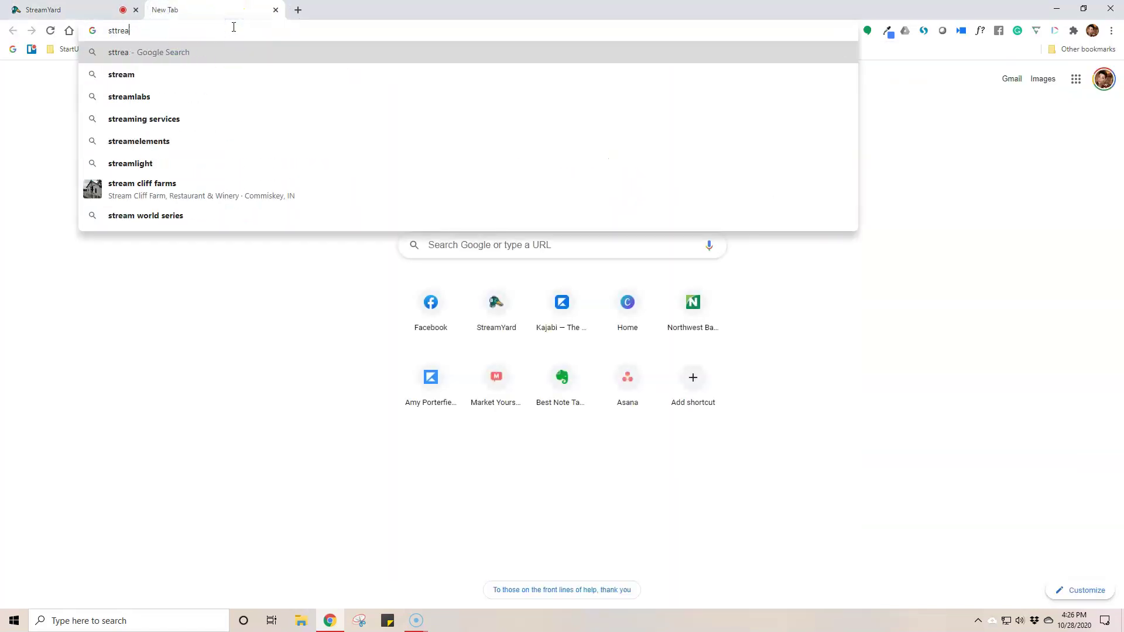
key(BackSpace)
key(BackSpace)
text(rea)
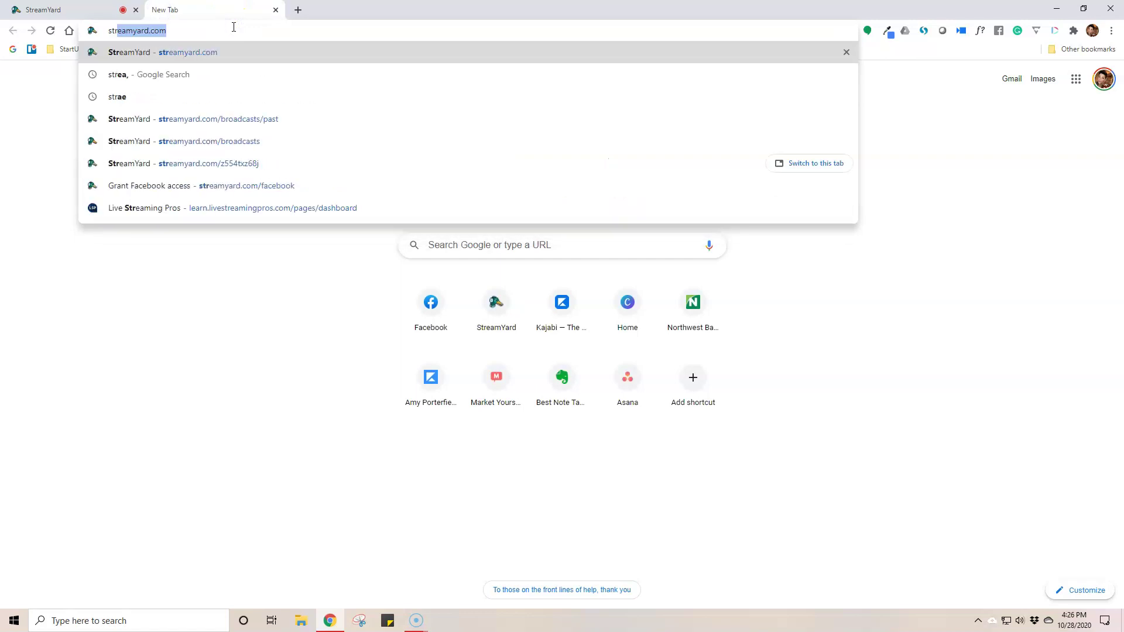
key(Return)
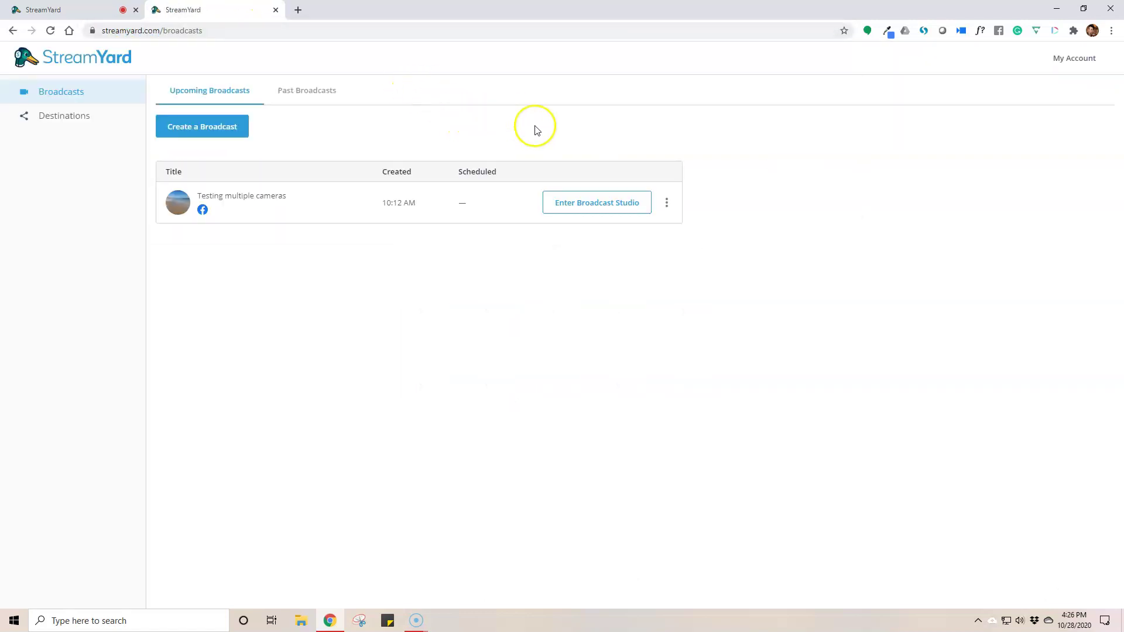
click(581, 205)
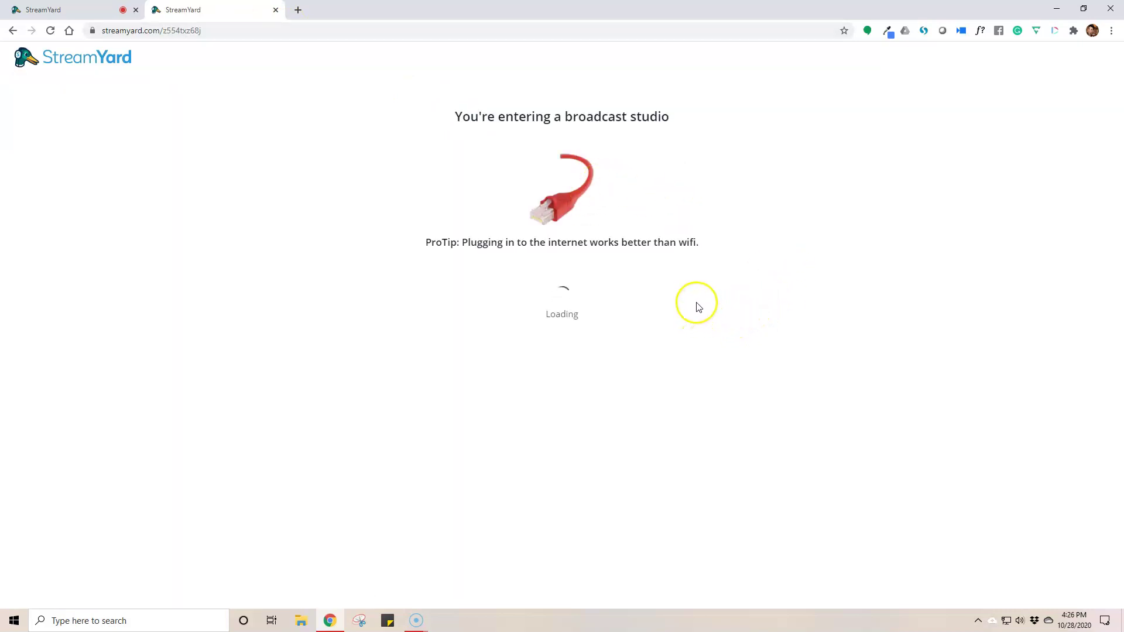
Set the camera for this second session to EOS Webcam Utility in the camera settings.
click(609, 275)
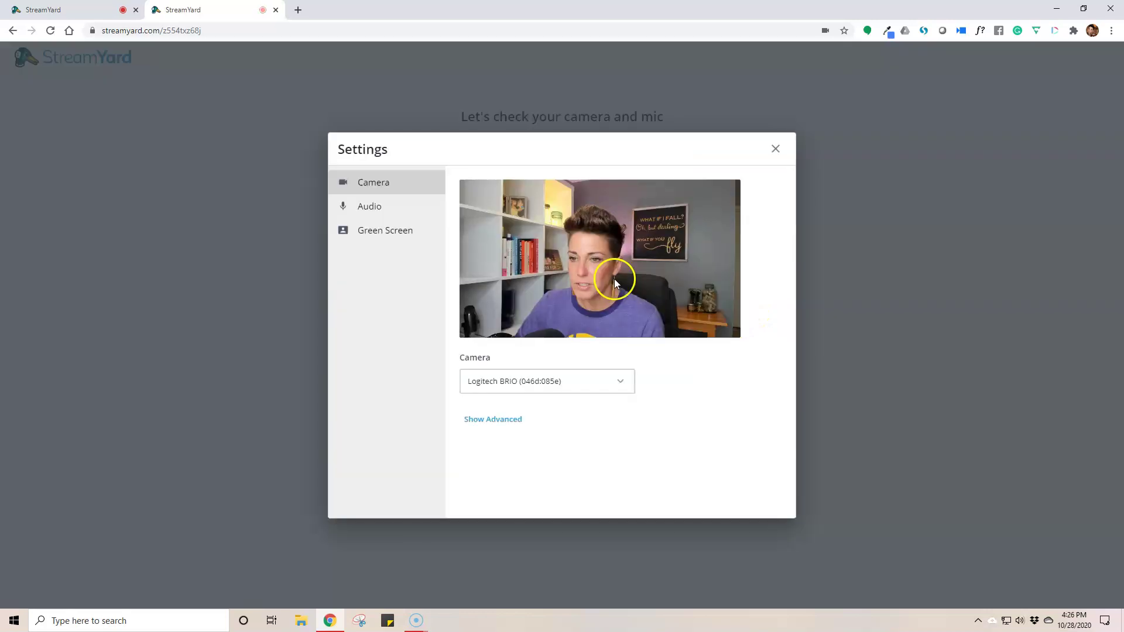
click(553, 381)
click(510, 421)
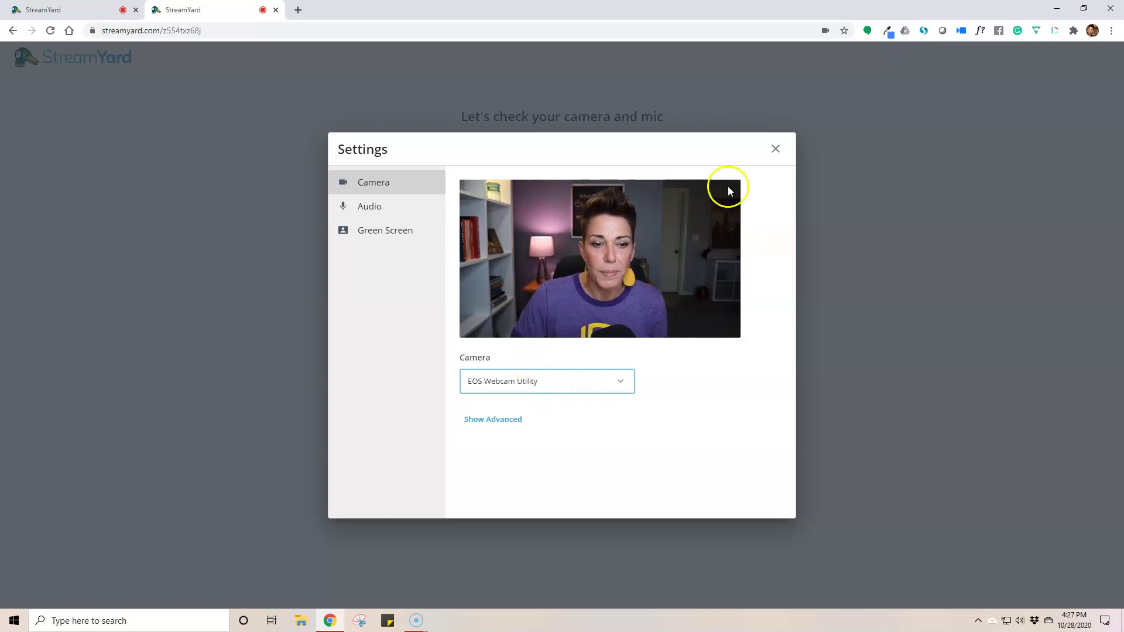
click(776, 149)
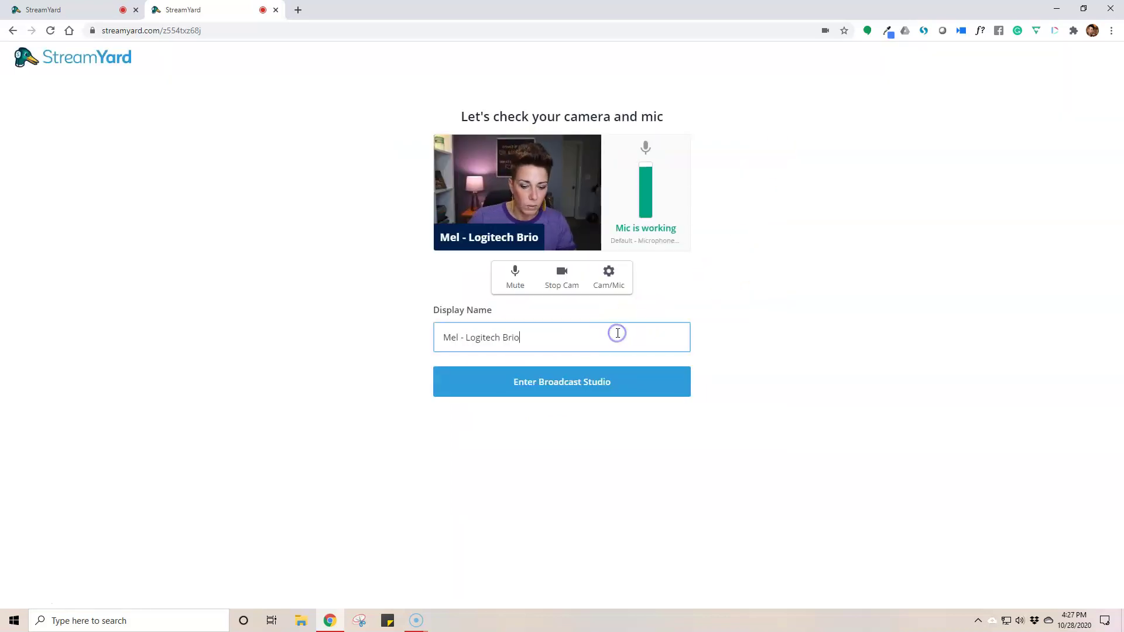
Change the camera label in the display name to "Canon EOS M50", keeping the host's name, and enter the broadcast studio.
key(BackSpace)
key(BackSpace)
key(BackSpace)
key(BackSpace)
key(BackSpace)
key(BackSpace)
key(BackSpace)
key(BackSpace)
key(BackSpace)
key(BackSpace)
key(BackSpace)
key(BackSpace)
key(BackSpace)
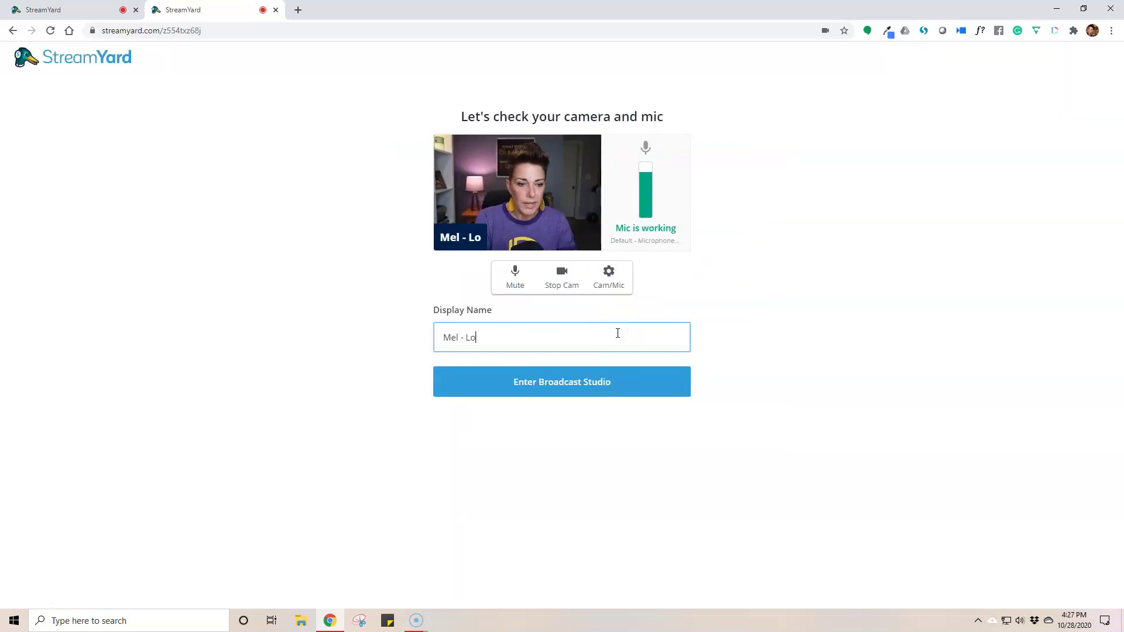
text(Canon EO)
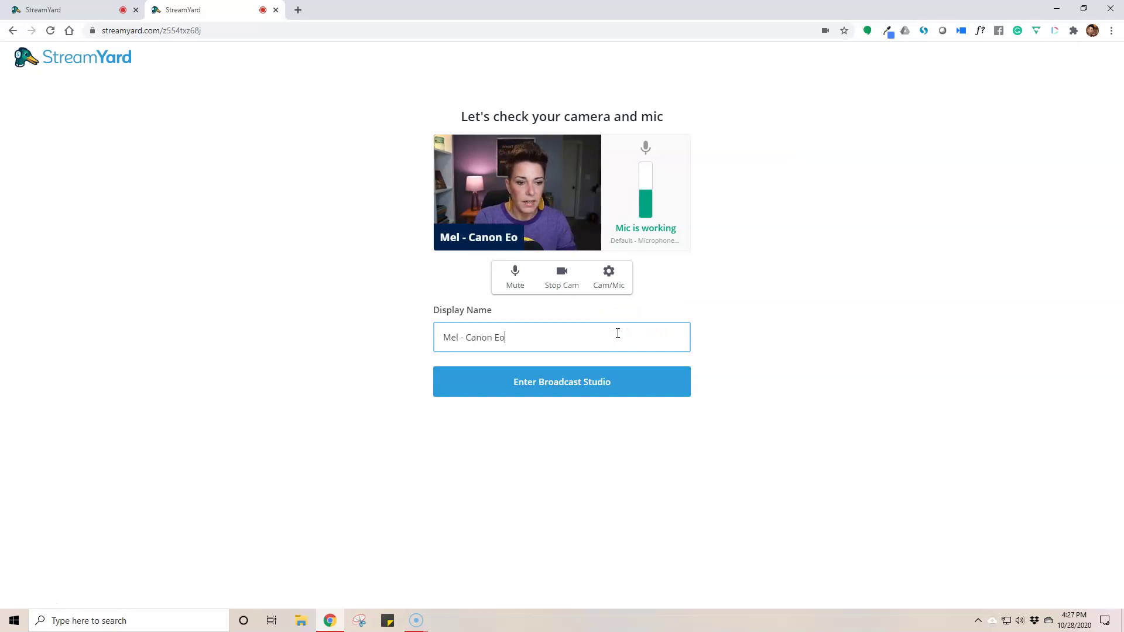
text(S M50)
click(589, 350)
click(573, 388)
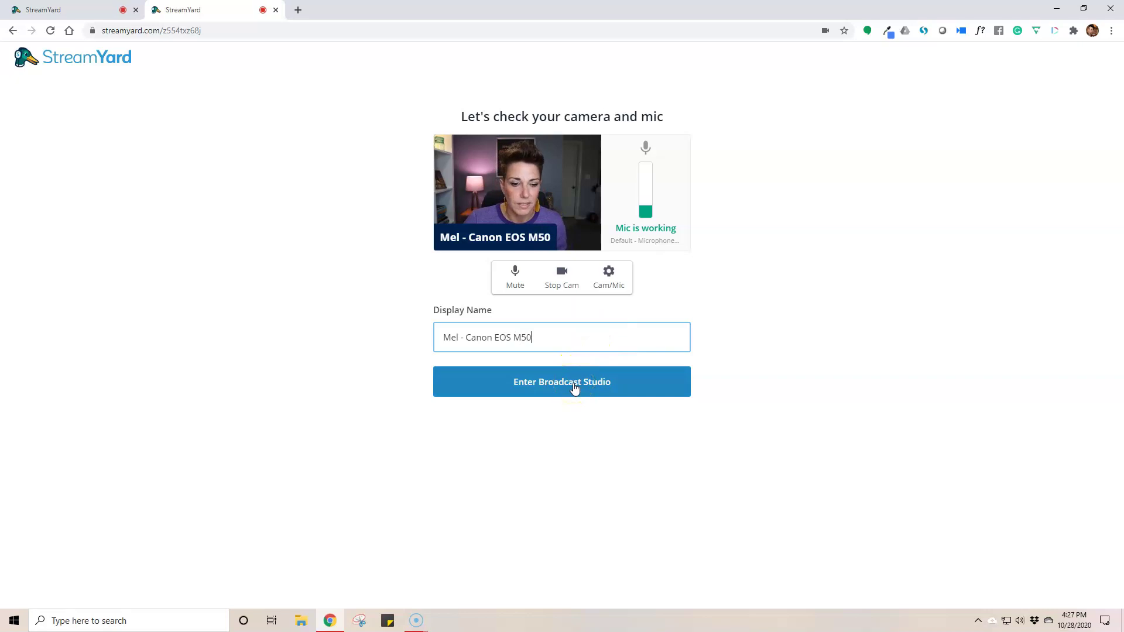
click(542, 417)
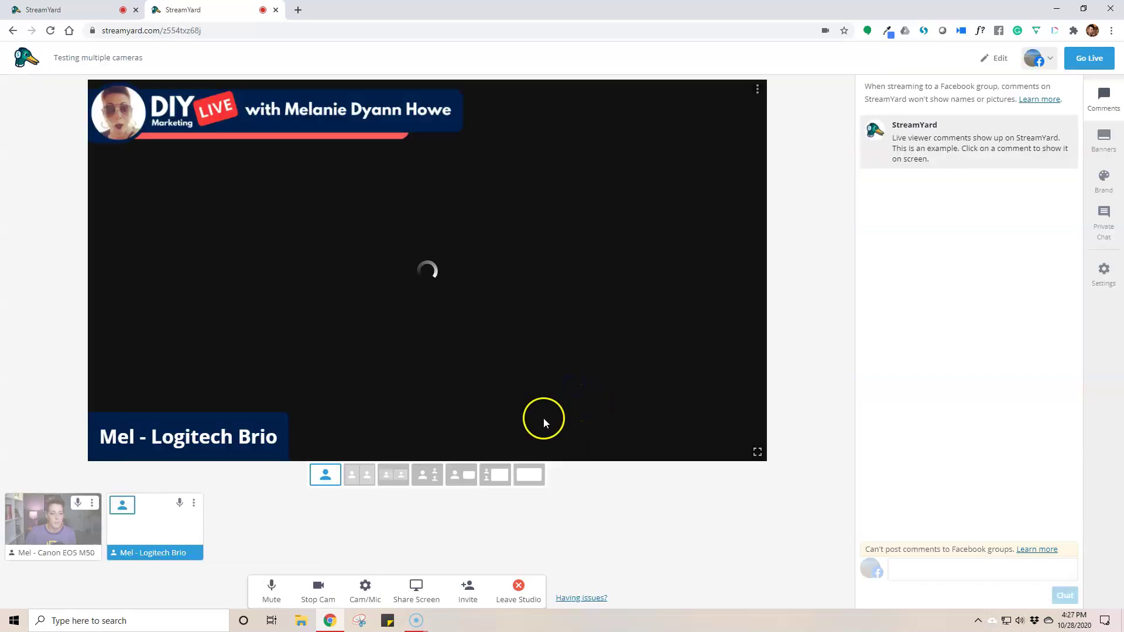
click(321, 520)
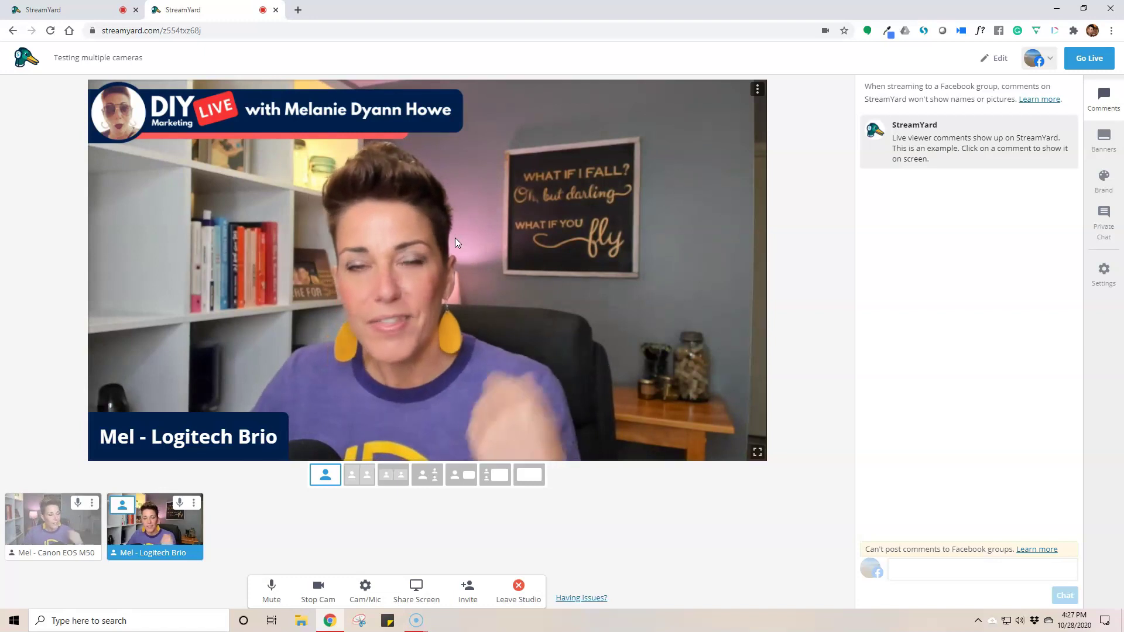
From the first studio tab, add the Canon EOS M50 camera to the stream and apply the side-by-side layout with the background showing.
click(171, 530)
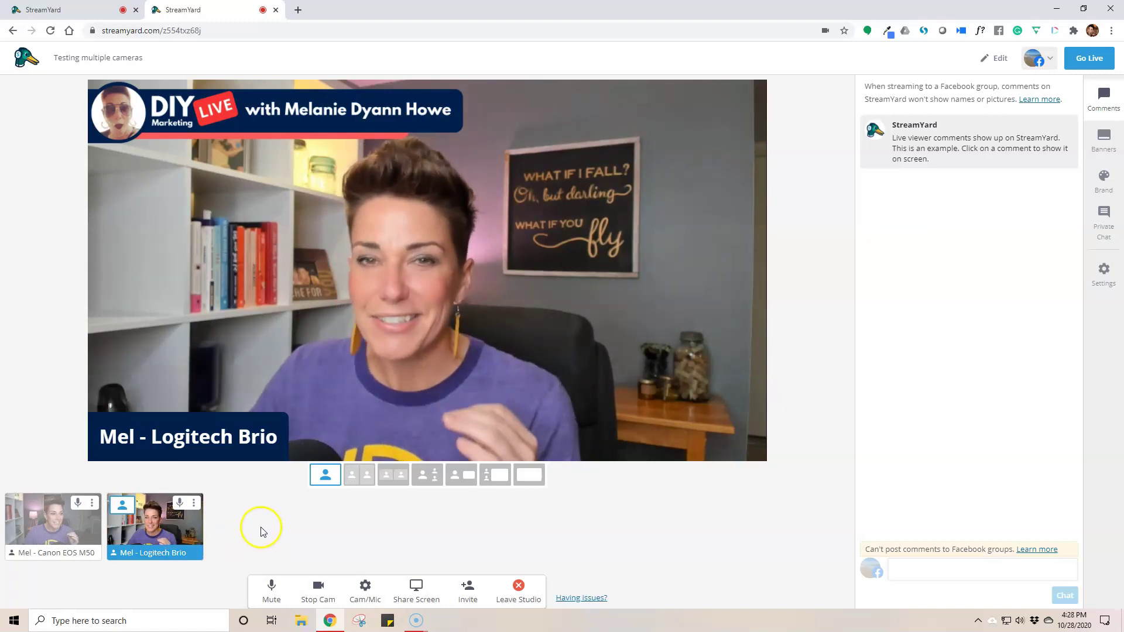
mouse_move(56, 527)
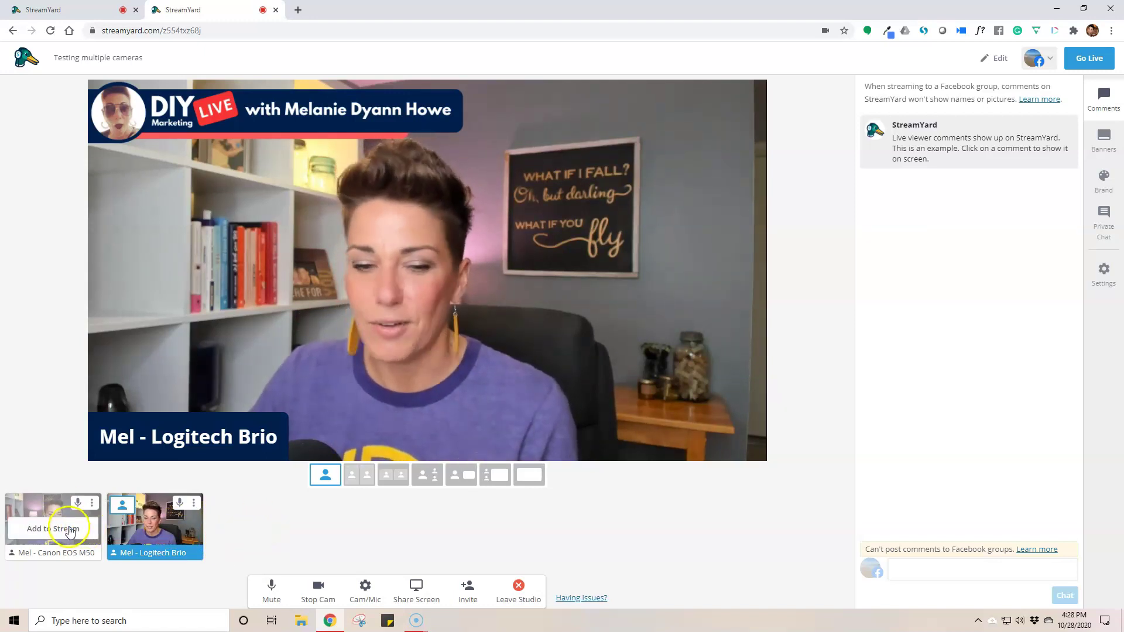
click(84, 10)
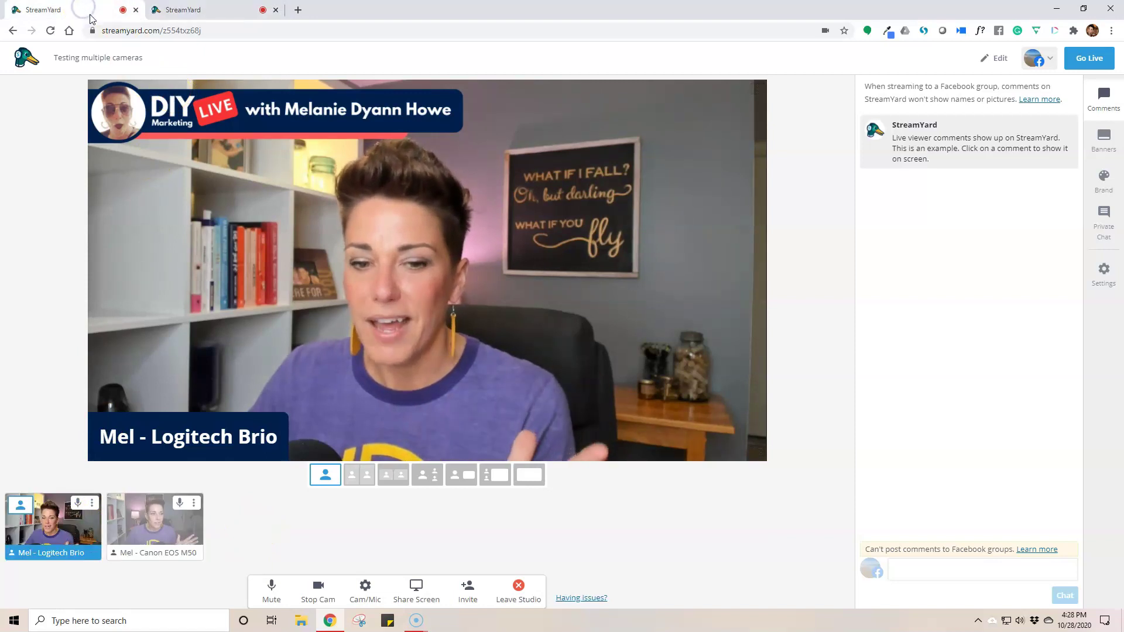
click(183, 10)
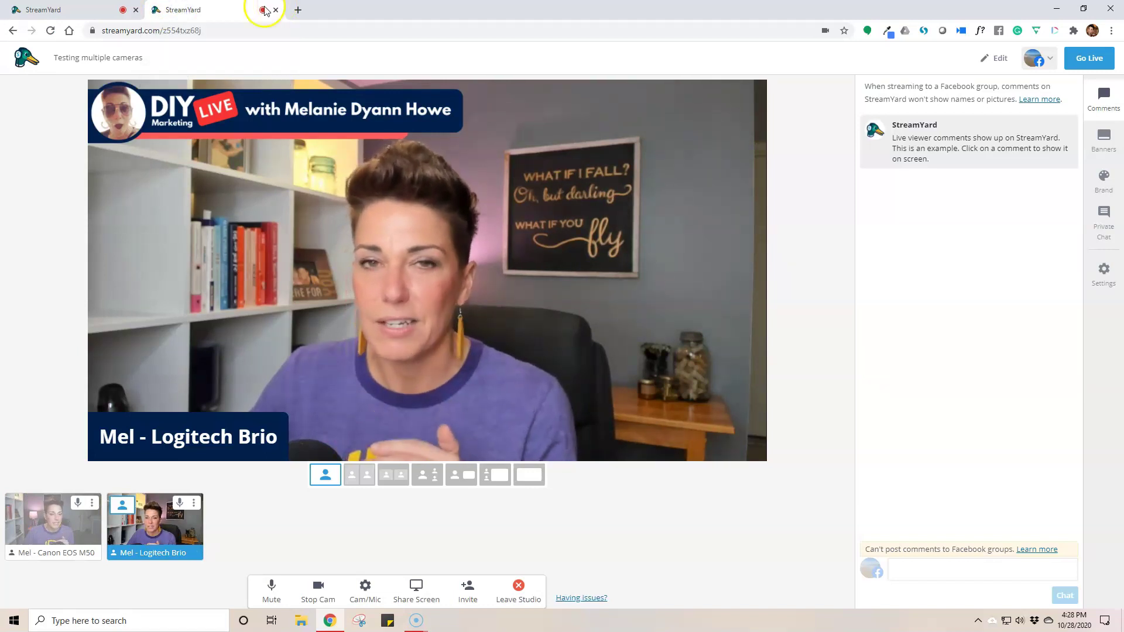
click(126, 10)
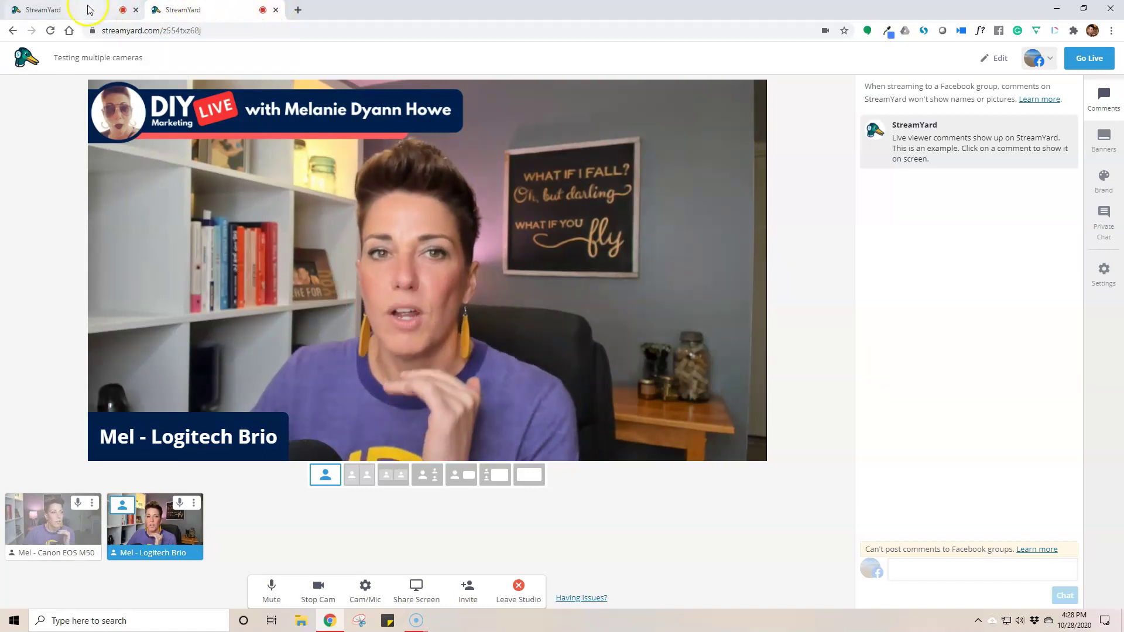
mouse_move(143, 503)
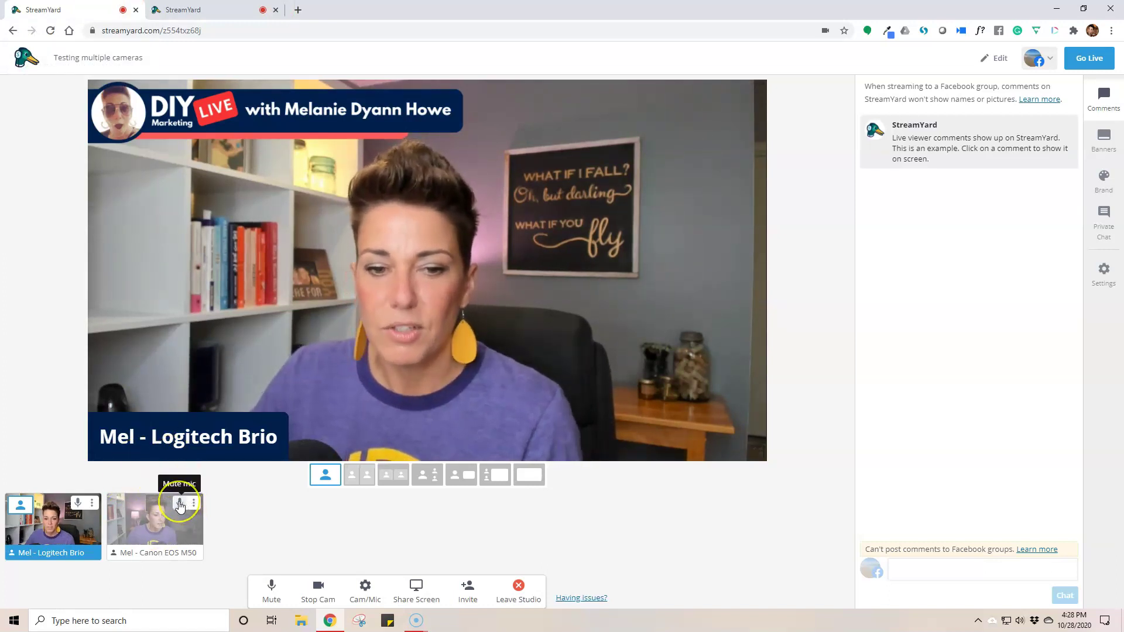
mouse_move(159, 541)
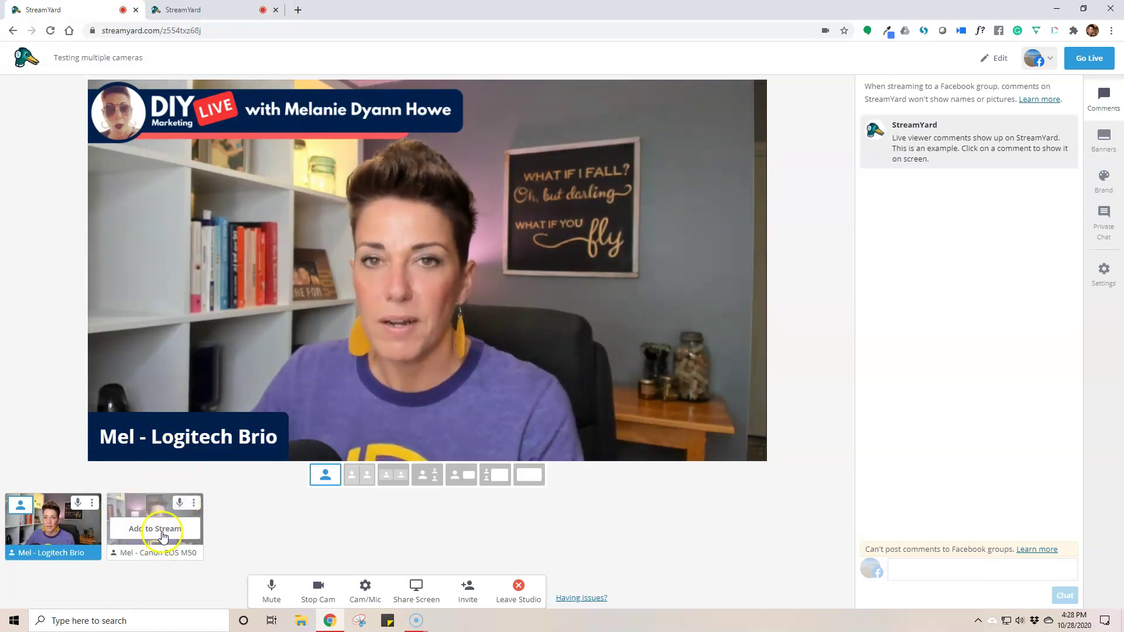
click(160, 529)
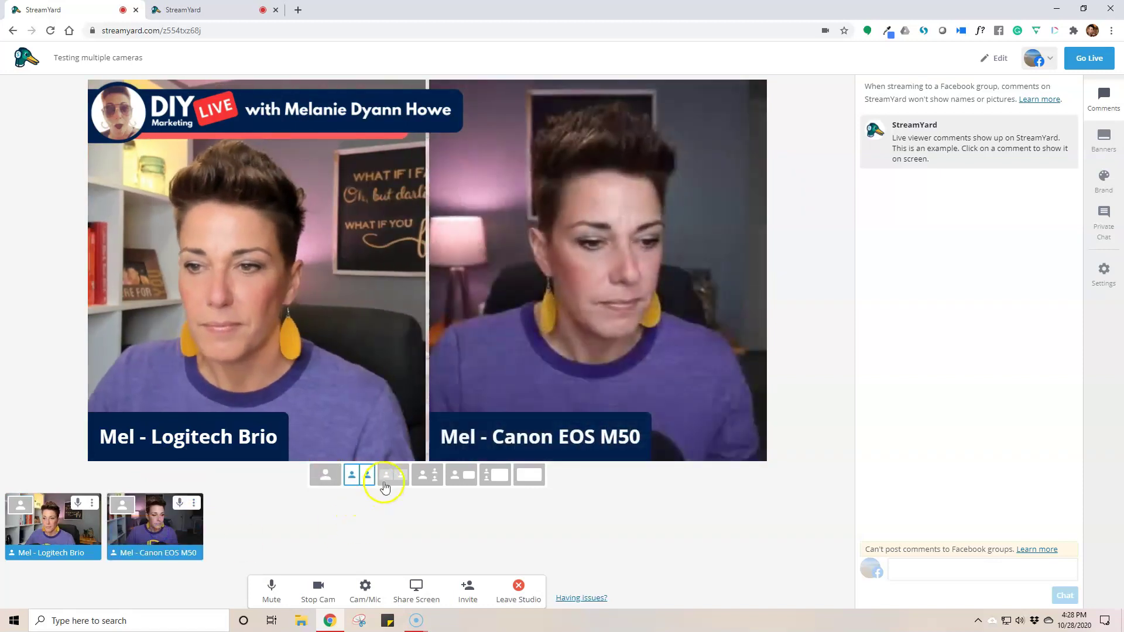
click(393, 476)
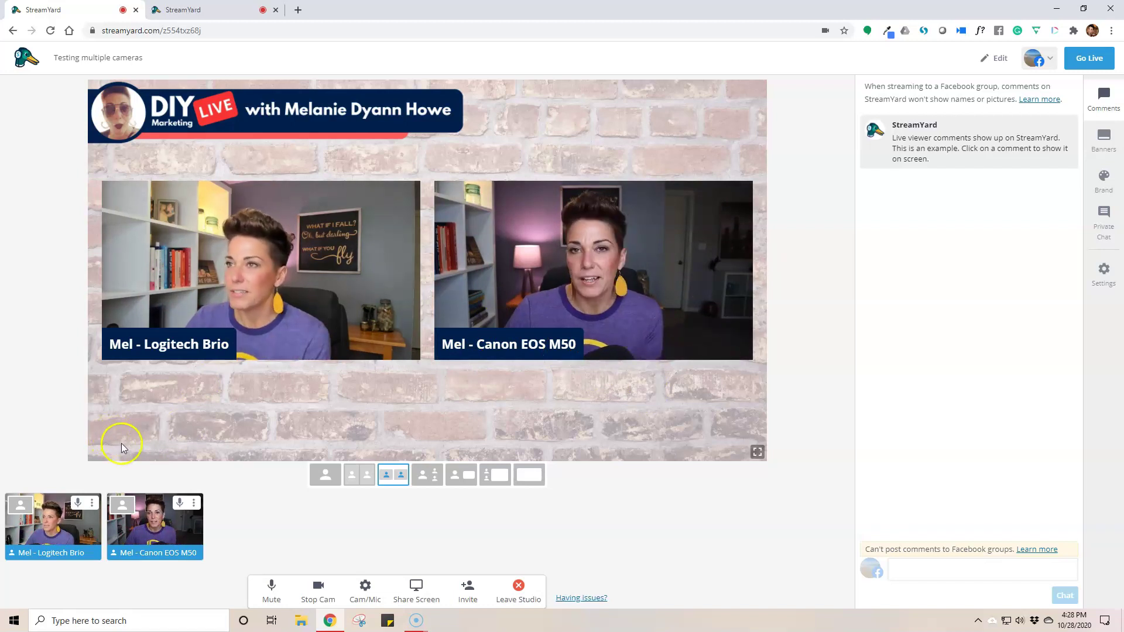
Switch the solo view to the Logitech Brio, over to the Canon EOS M50, and back to the Logitech Brio.
click(22, 510)
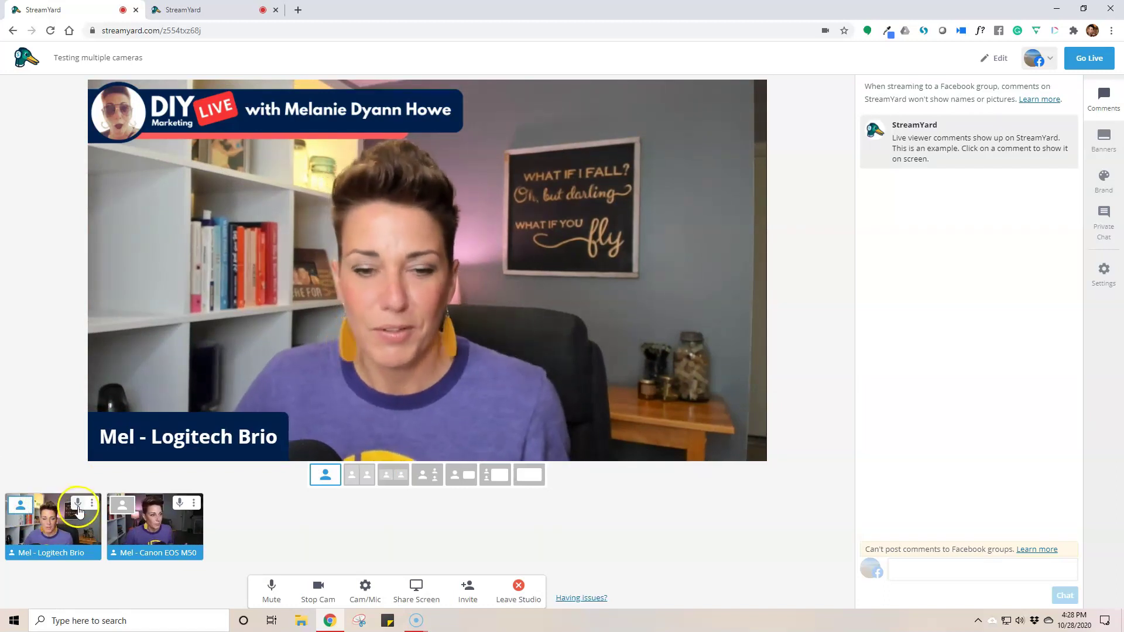
click(123, 507)
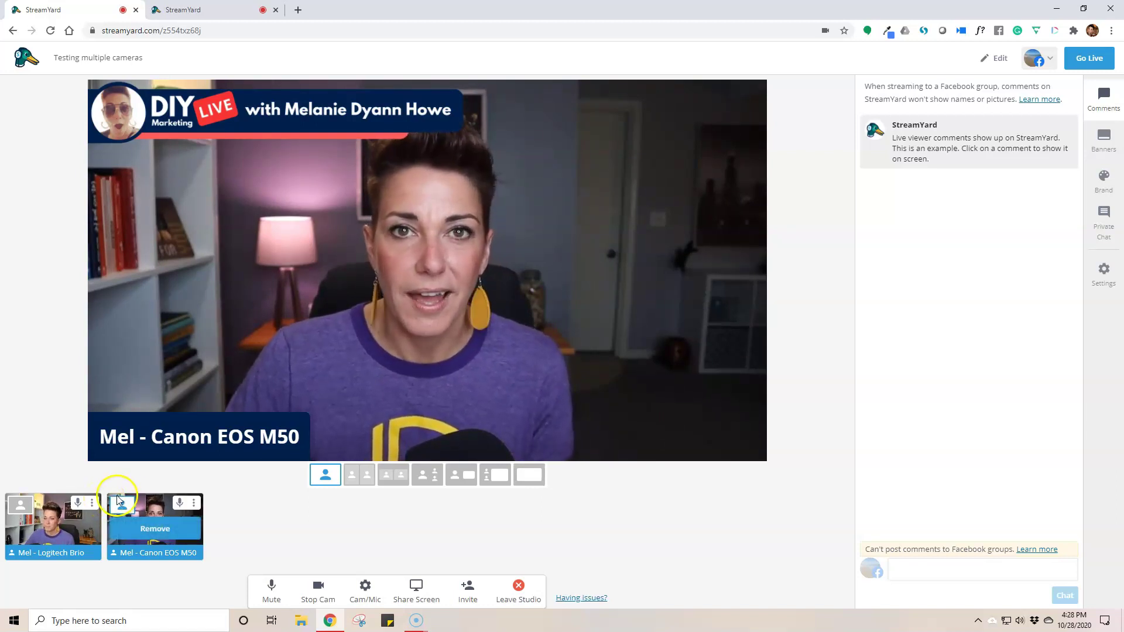
click(28, 505)
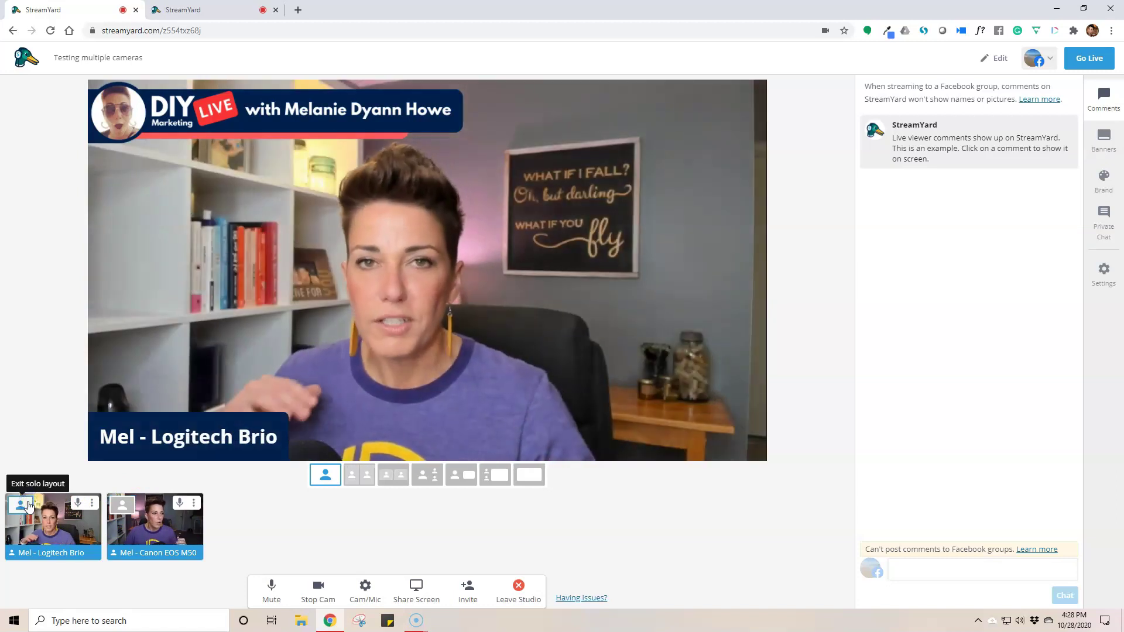
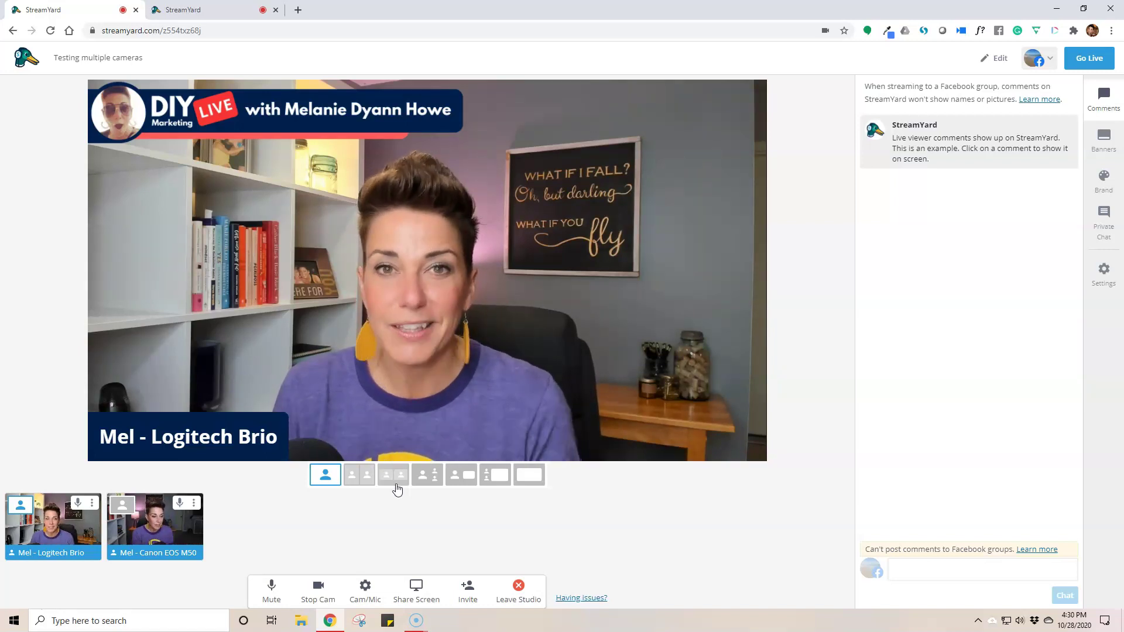
Swap the two cameras' positions side by side and apply the layout with a large Canon EOS M50 view and a small Logitech Brio view.
click(394, 484)
drag(181, 290, 208, 314)
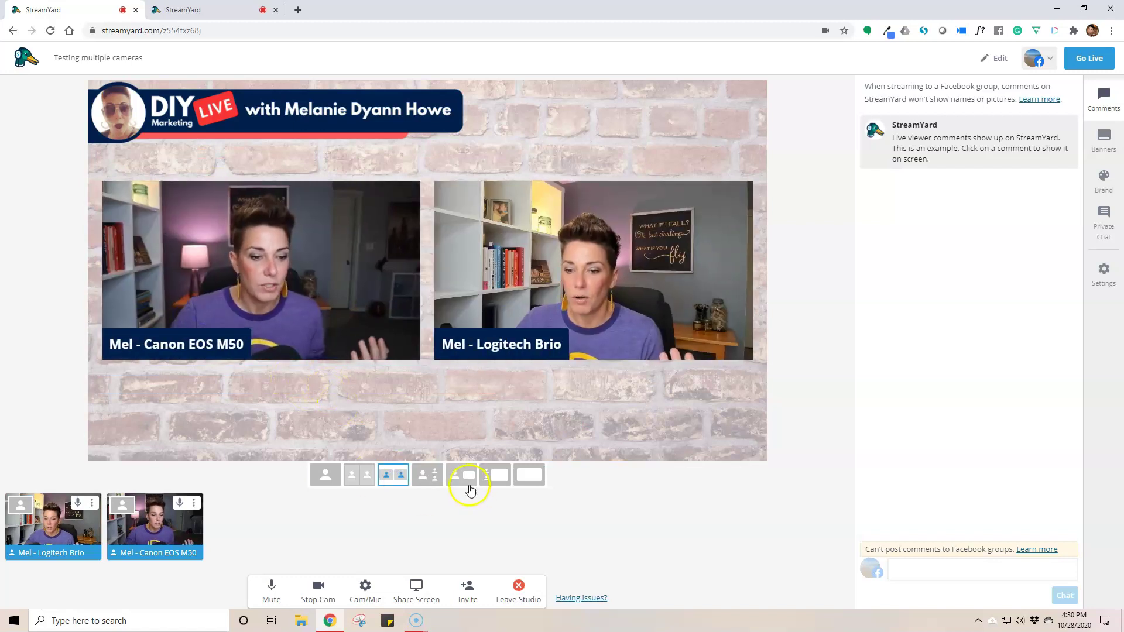
click(492, 482)
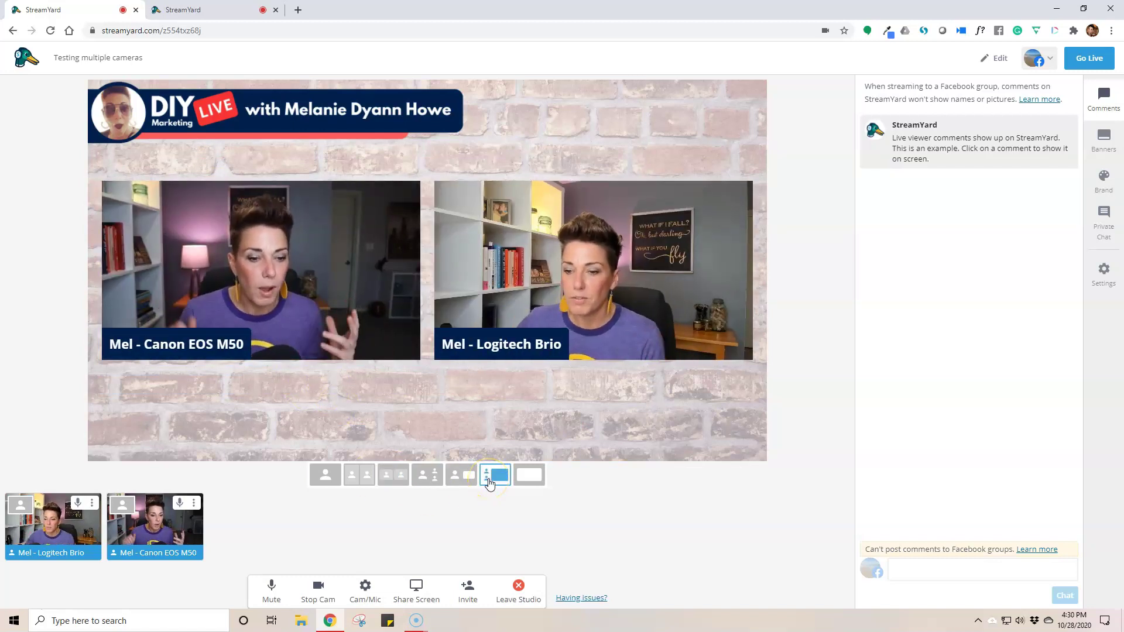
click(459, 479)
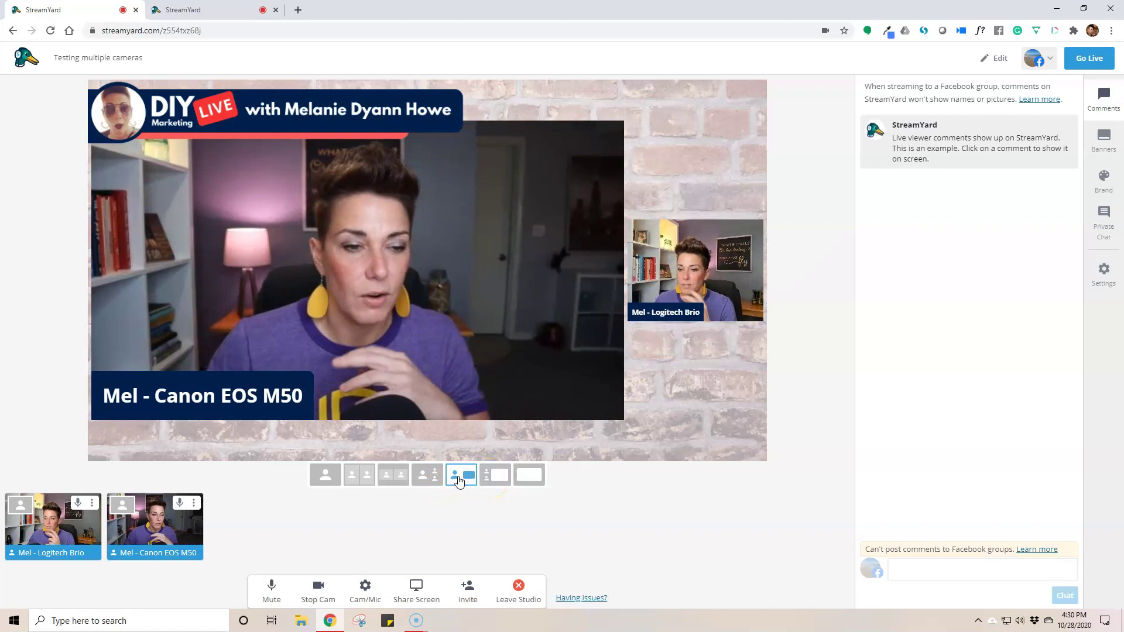
Make the Logitech Brio the large view, and cycle through the side-by-side layout with background to the one-large, one-small camera layout.
drag(695, 270, 491, 273)
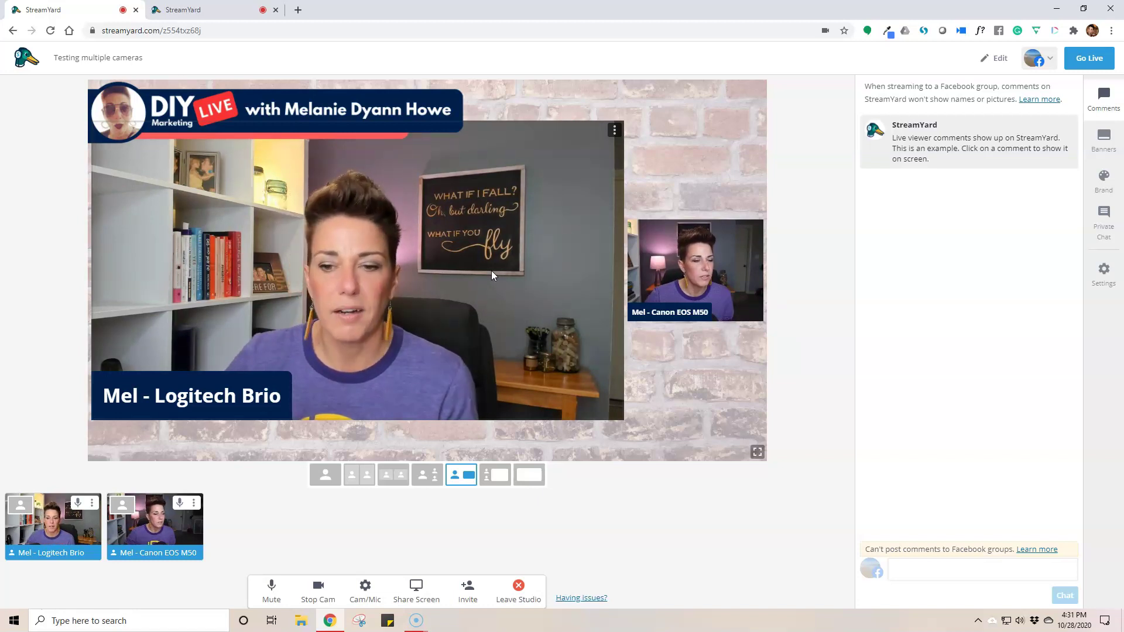
click(394, 474)
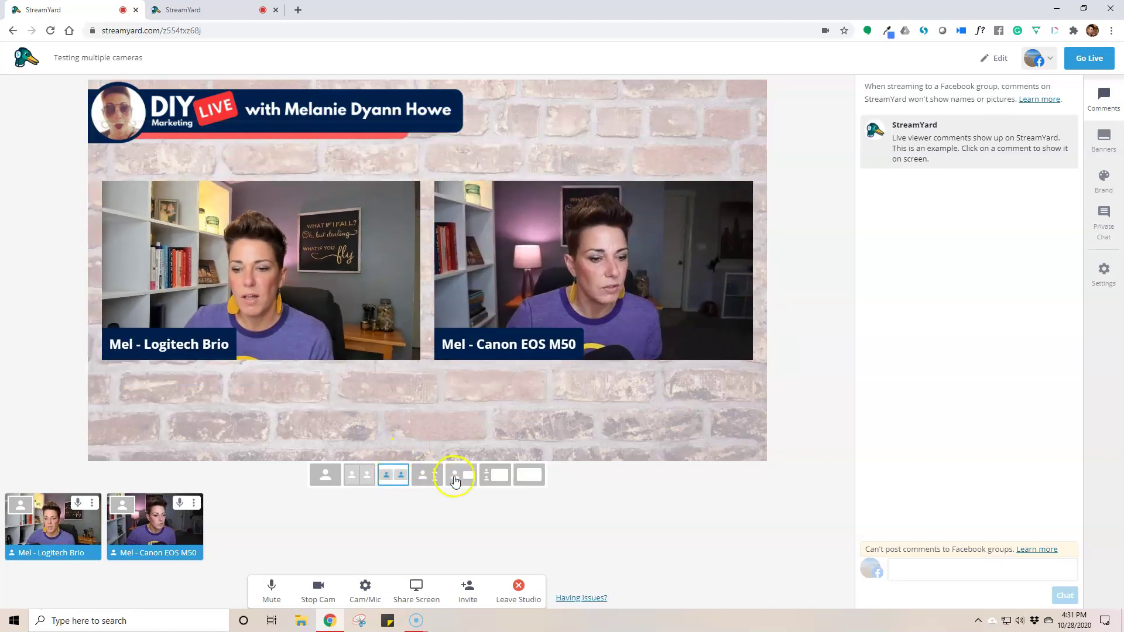
click(424, 479)
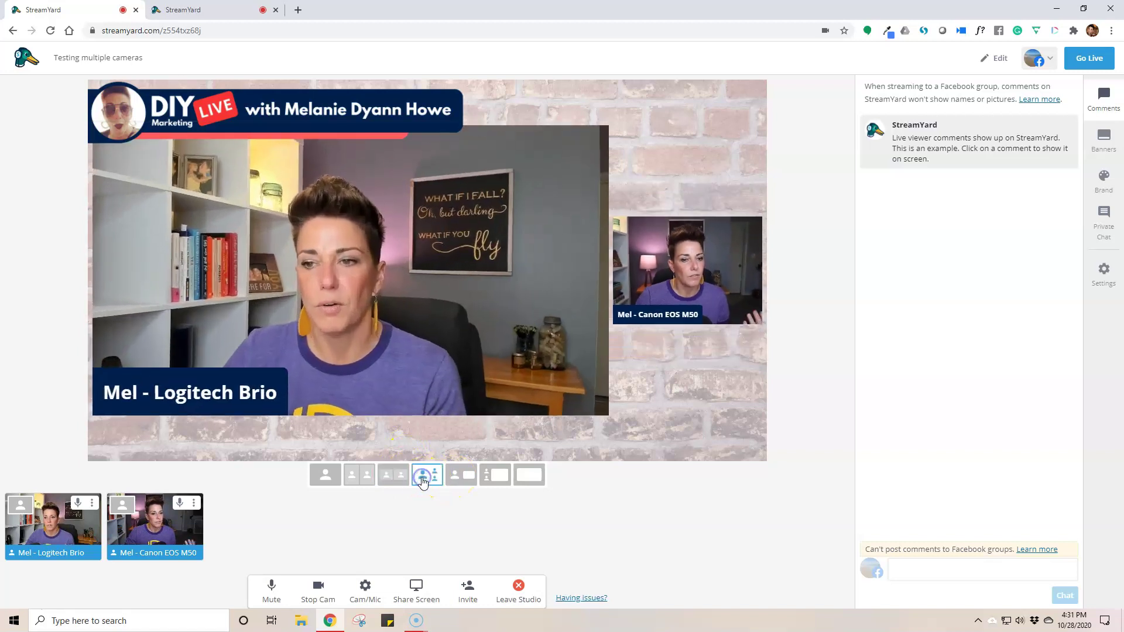
click(452, 486)
click(395, 501)
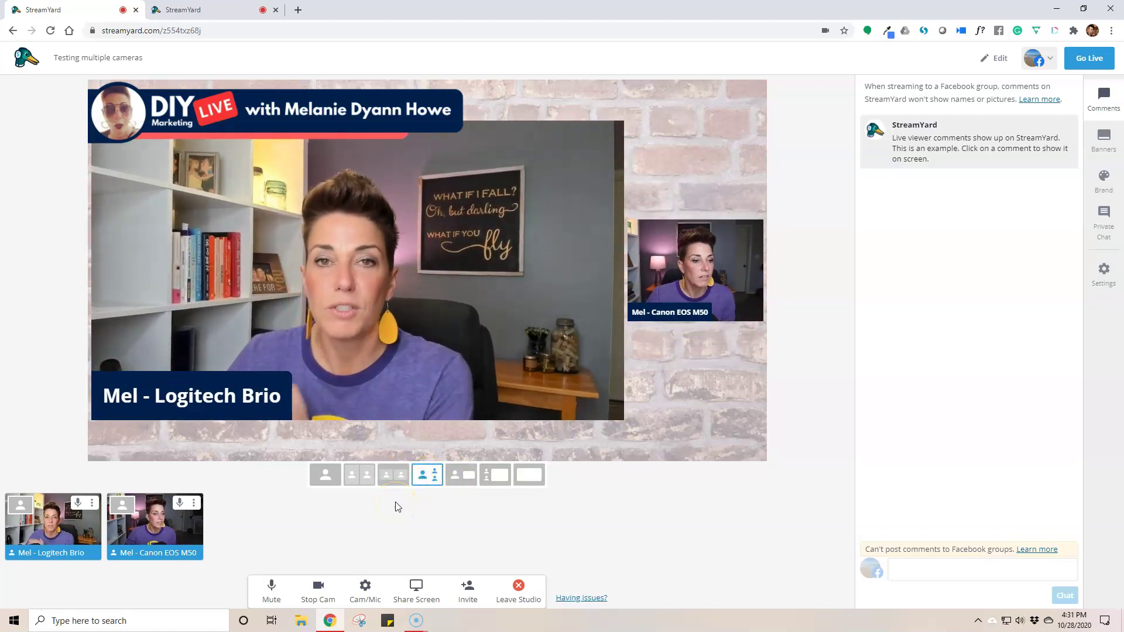
click(333, 493)
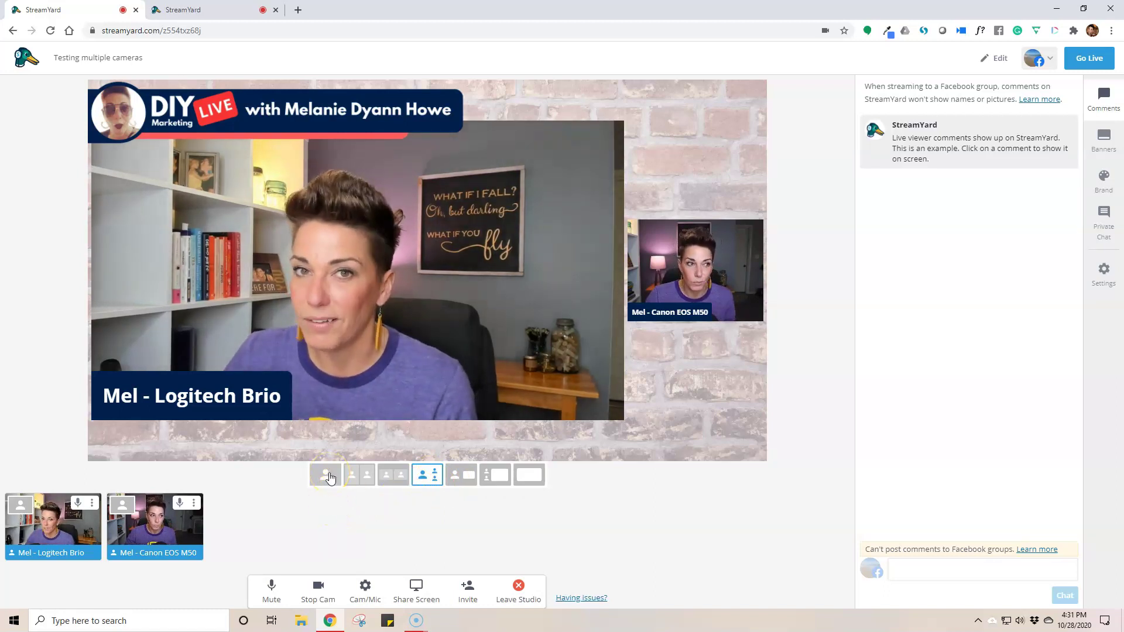
click(255, 502)
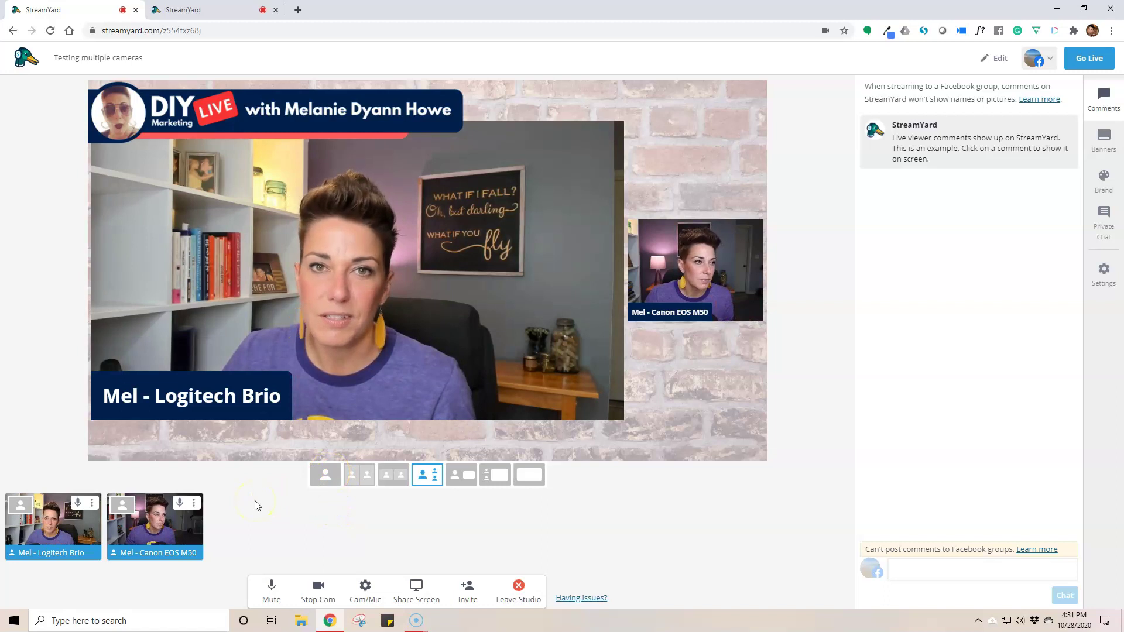
click(129, 573)
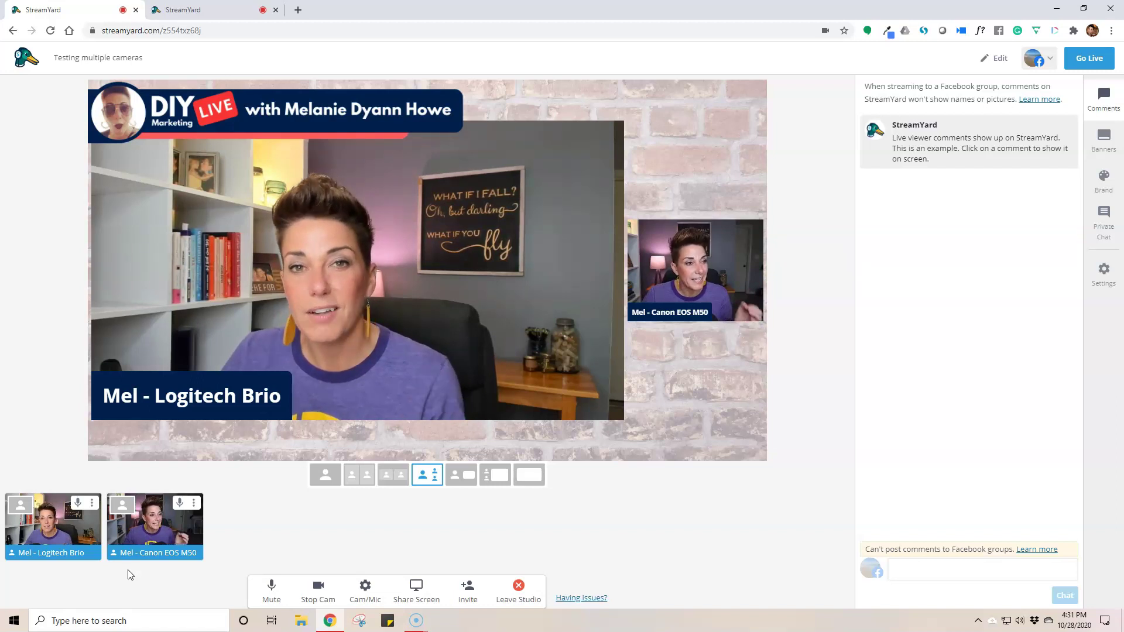
click(130, 574)
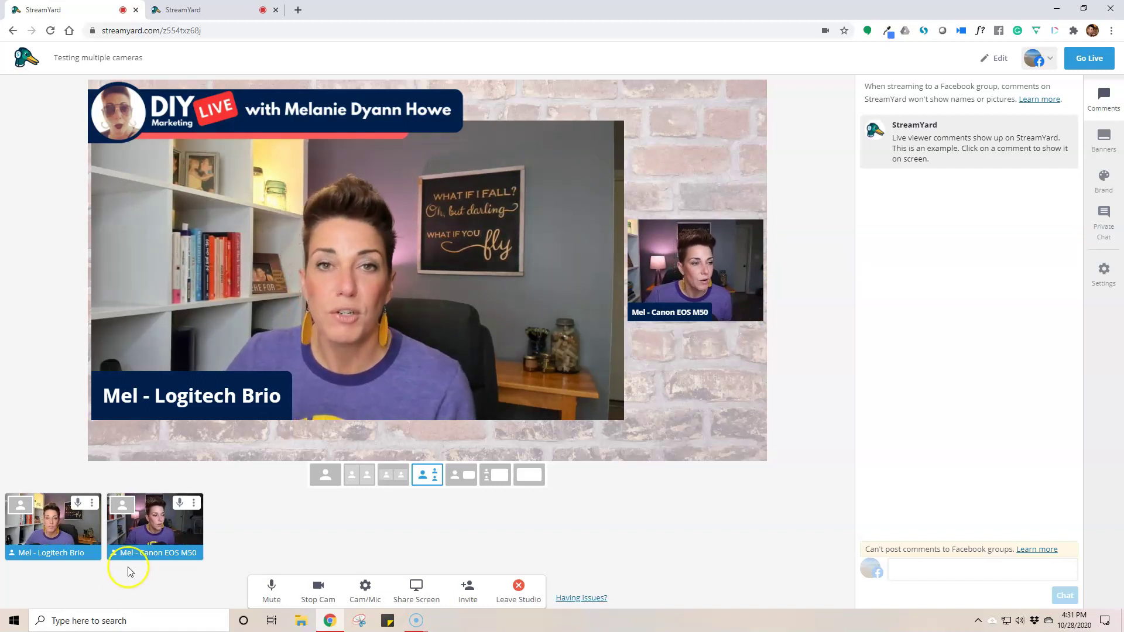
click(114, 567)
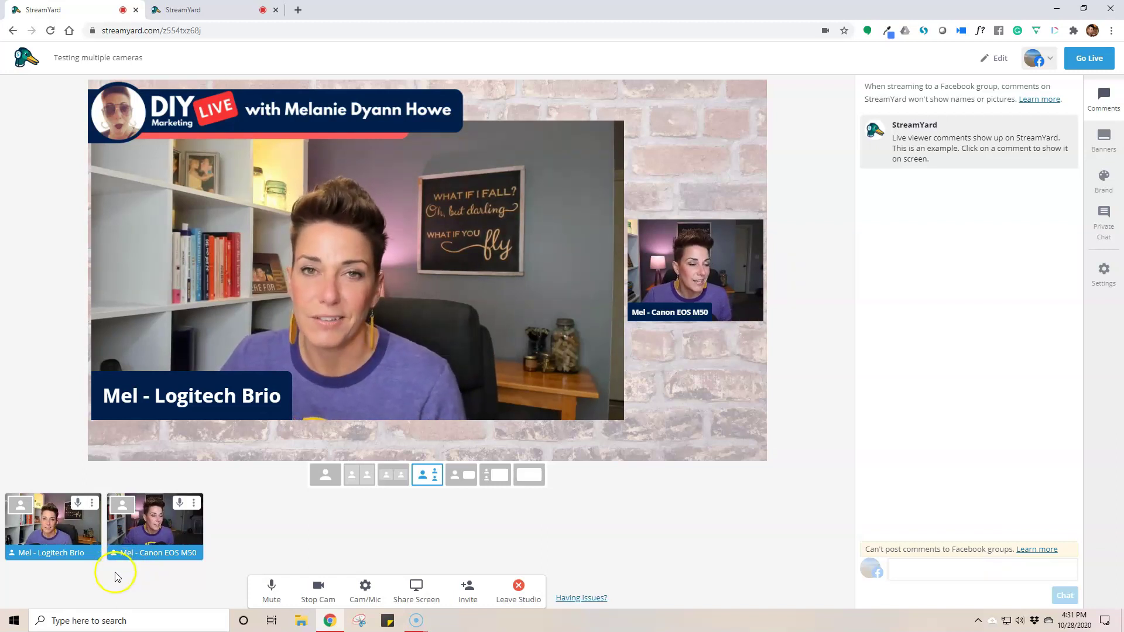
click(215, 536)
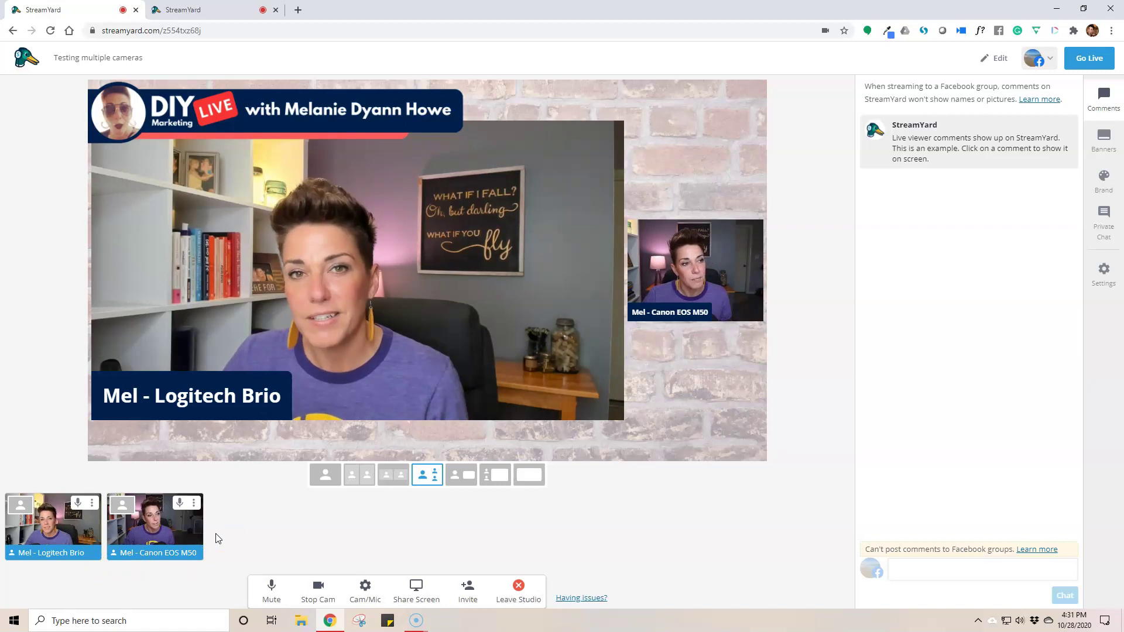